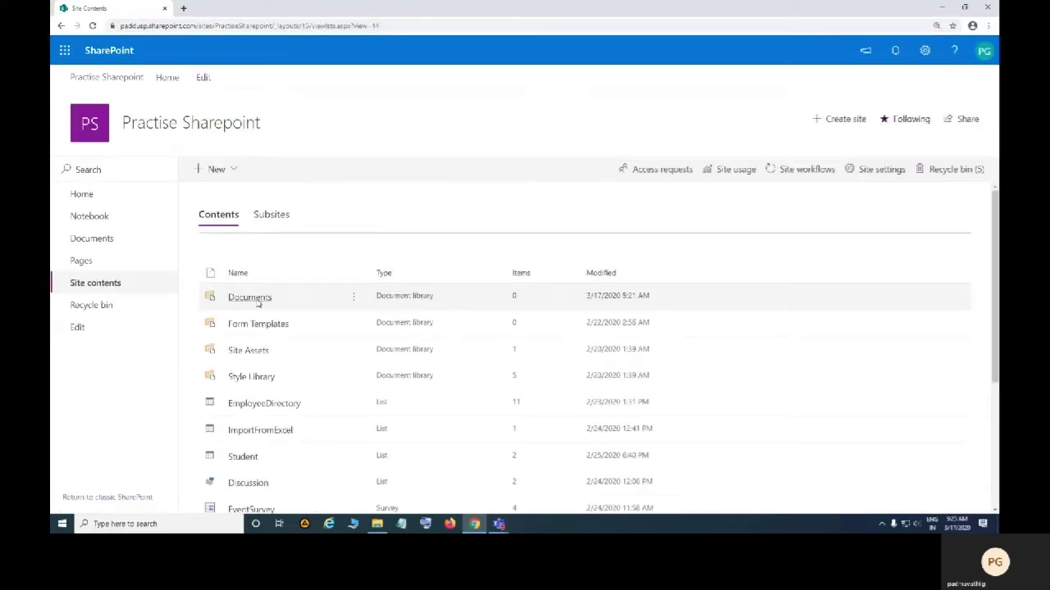
- Open the empty Documents library and create a new Word document, Document.docx, in it
left_click(257, 305)
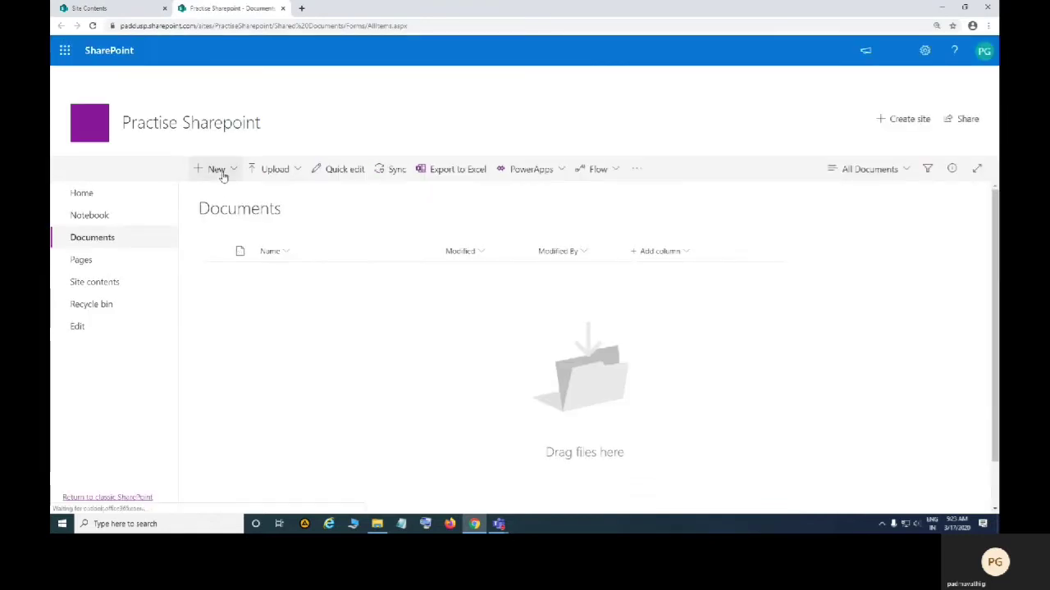
left_click(217, 170)
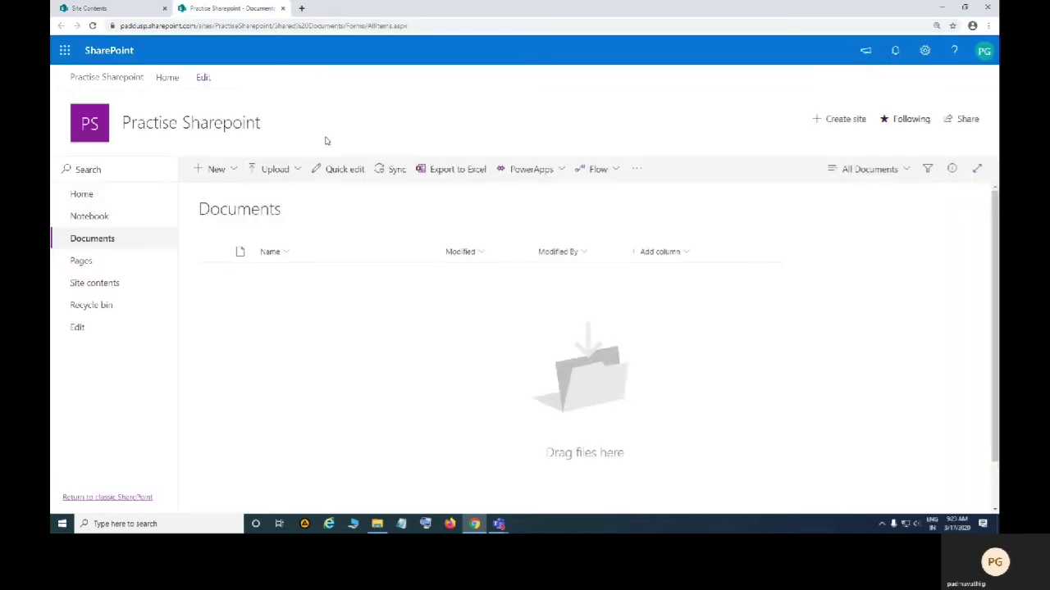
- Add a single line of text column named ParticipantName to the Documents library
left_click(656, 254)
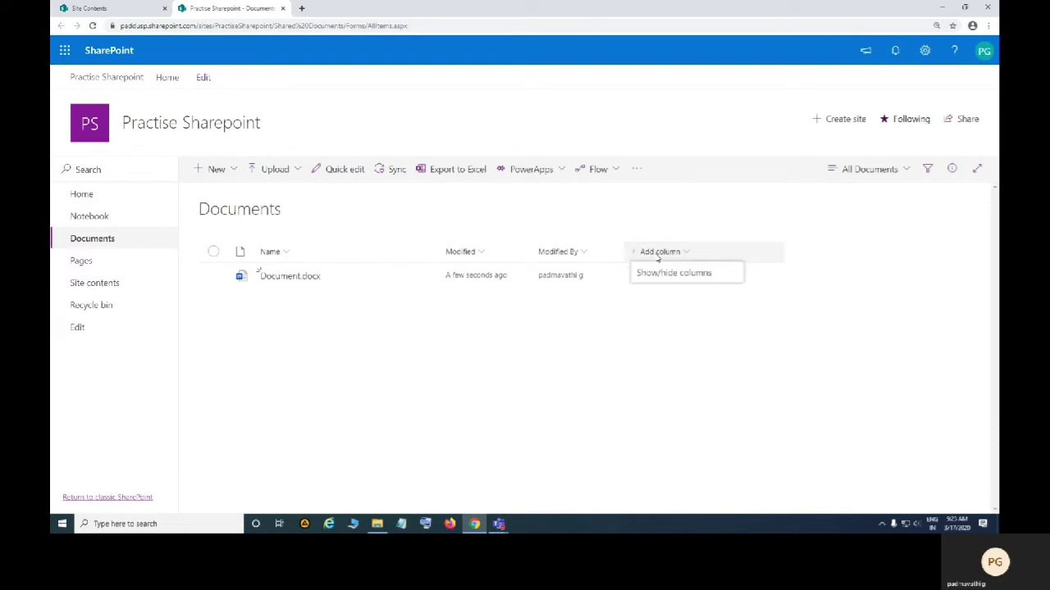
left_click(706, 254)
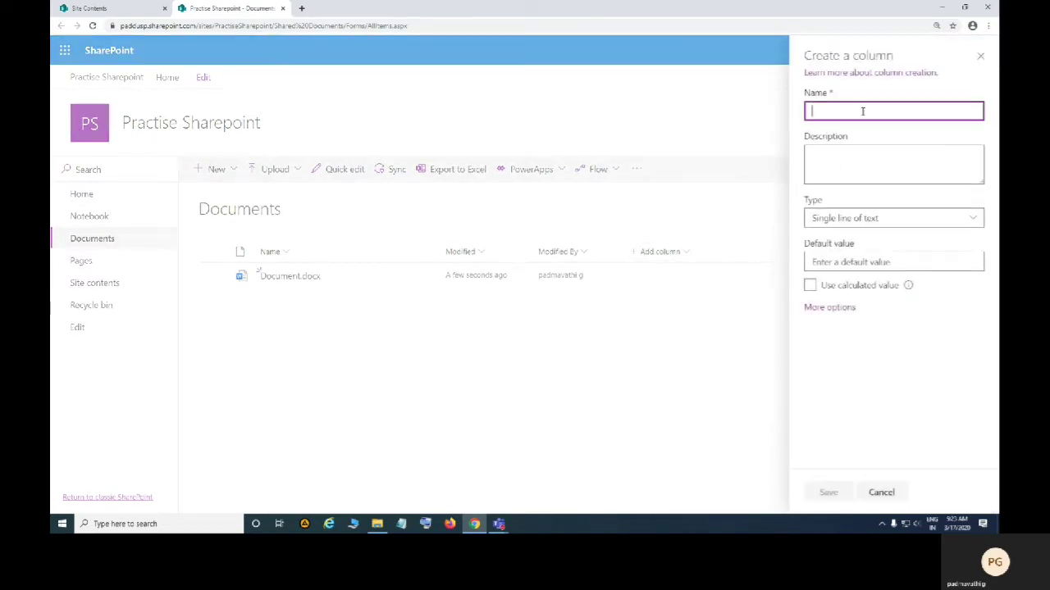
type("ParticipantName")
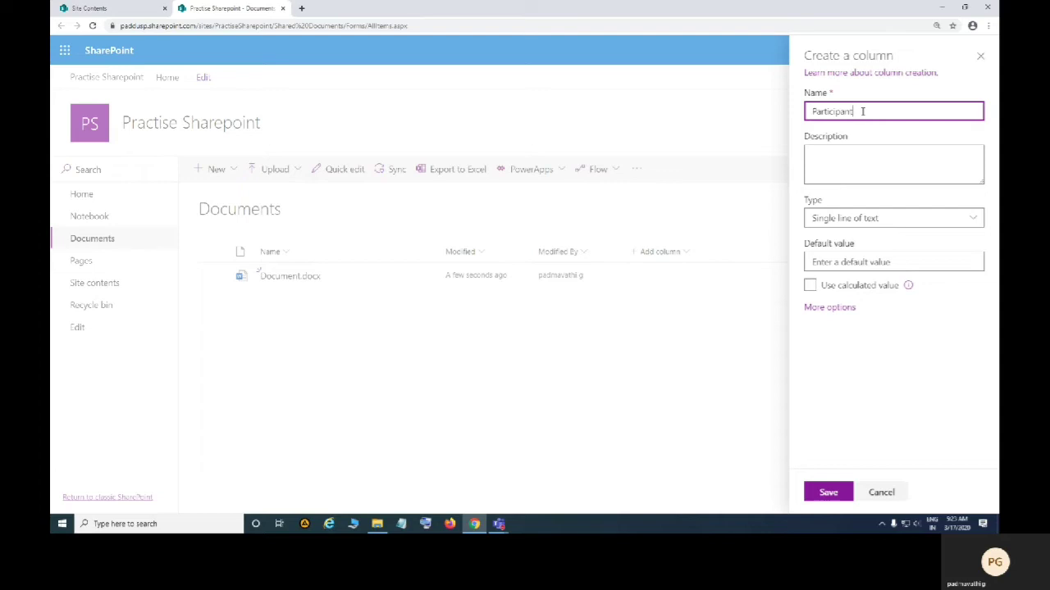
left_click(828, 493)
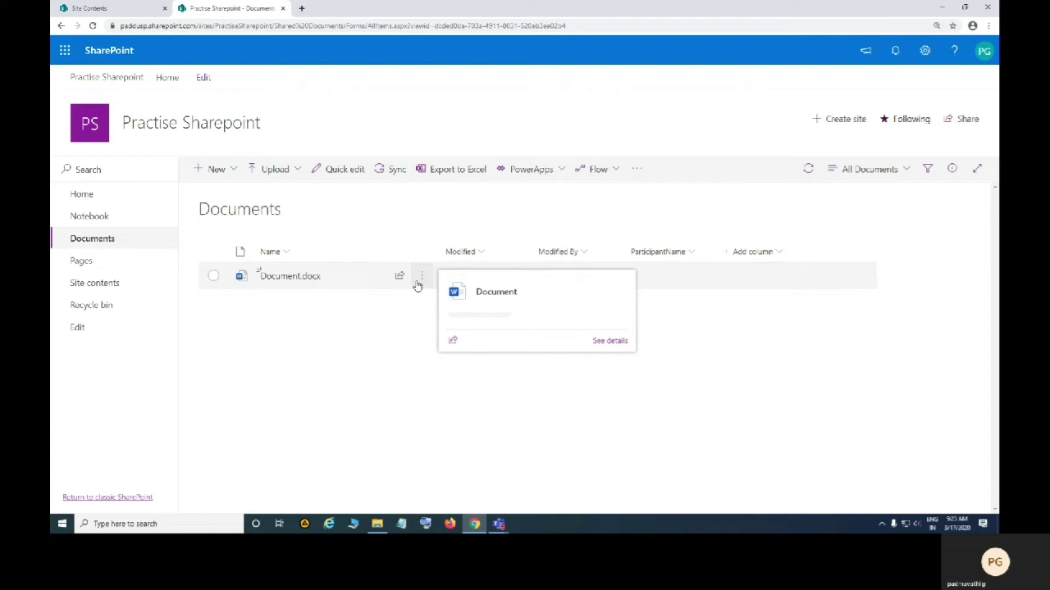
- Download Document.docx from the library and open the downloaded copy in desktop Word
left_click(418, 281)
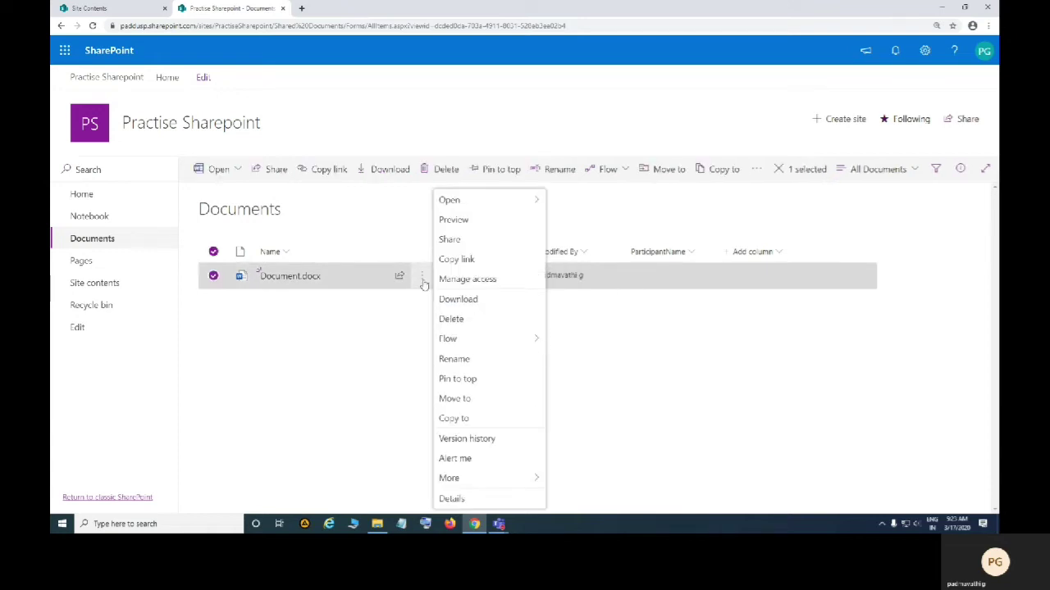
left_click(460, 302)
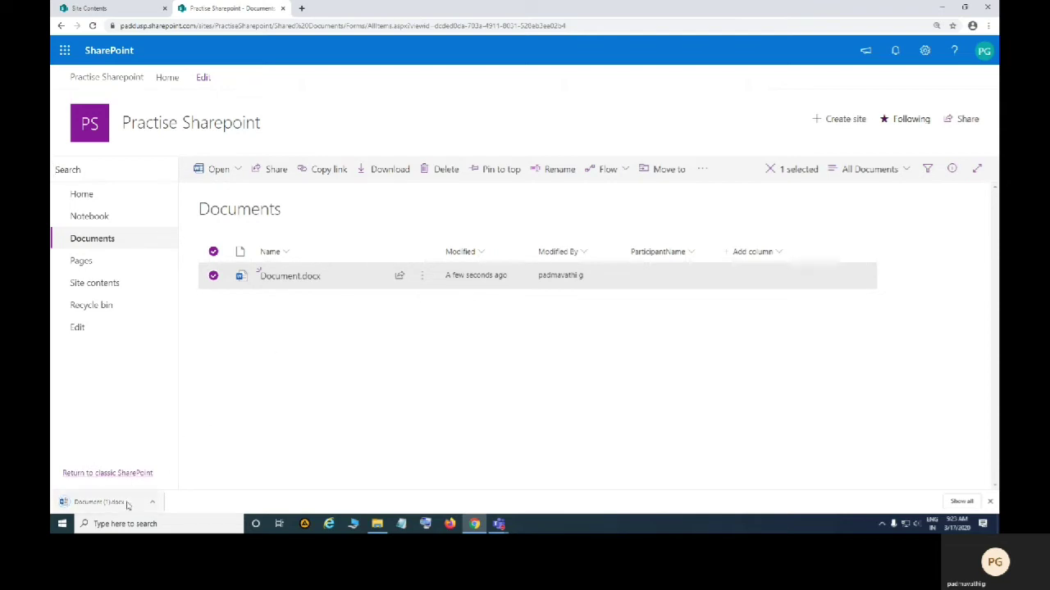
left_click(127, 503)
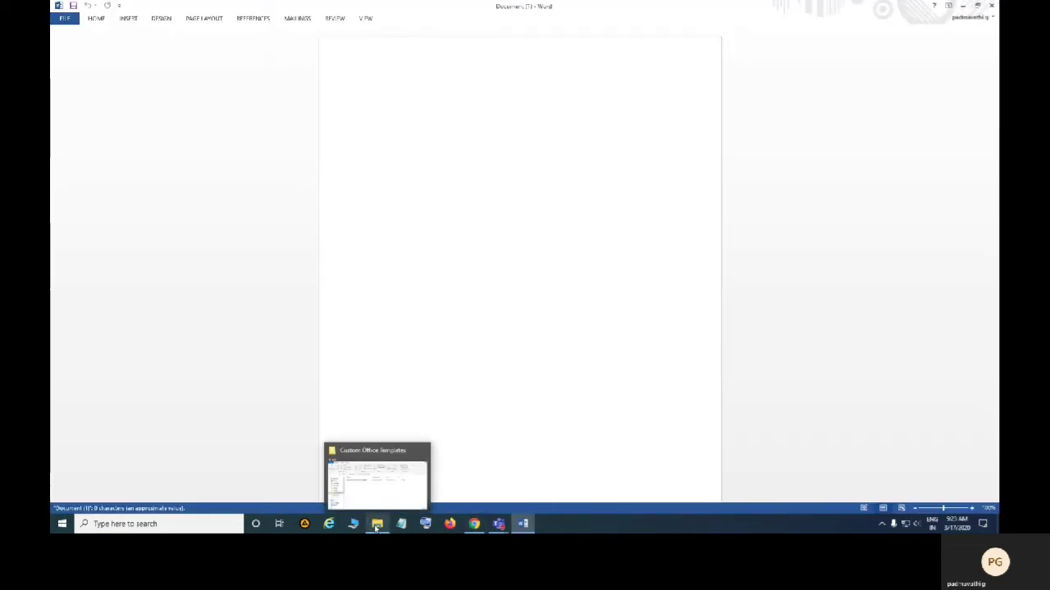
- Copy the whole Participation Certificate Template design from Custom Office Templates into Document (1)
left_click(379, 492)
left_click(607, 315)
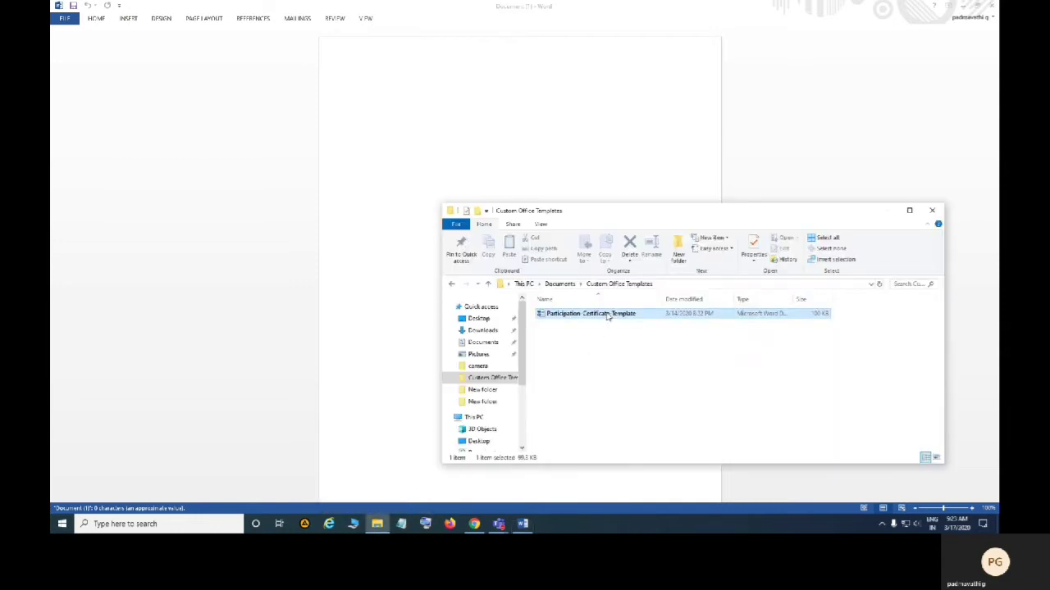
double_click(607, 315)
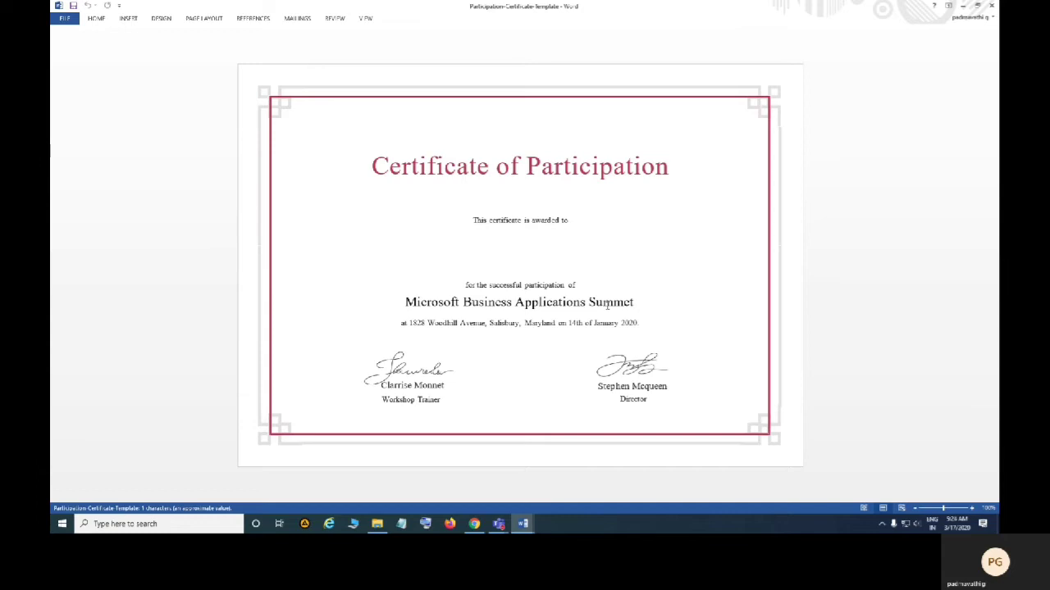
key("ctrl+a")
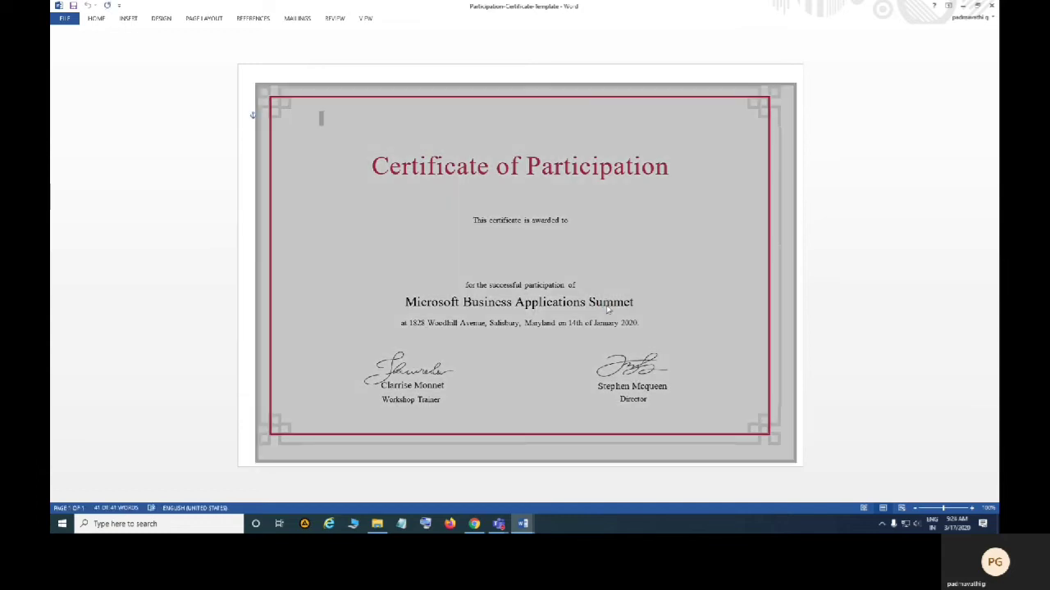
left_click(522, 523)
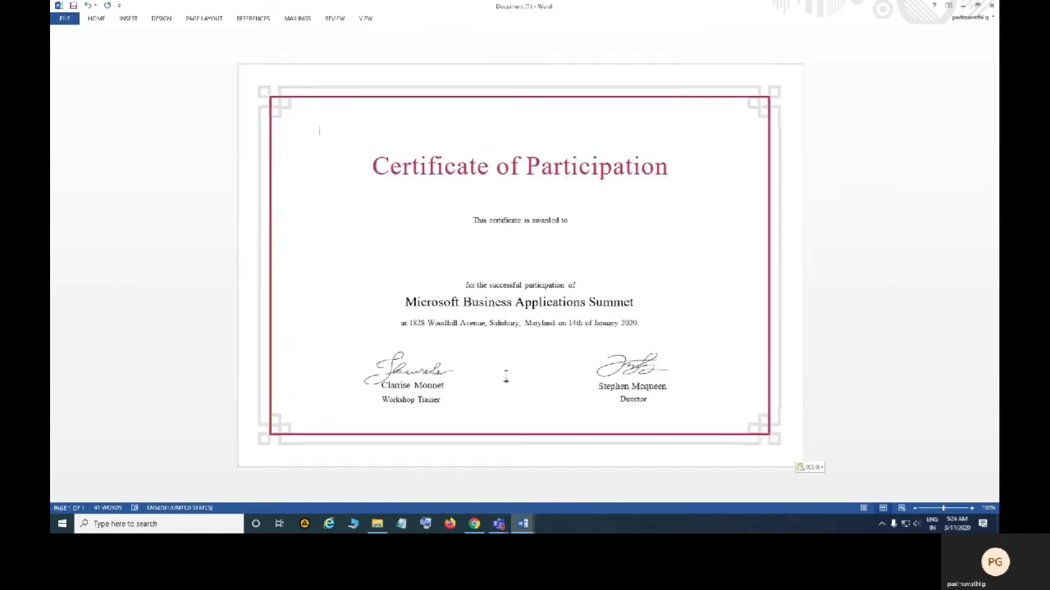
left_click(496, 256)
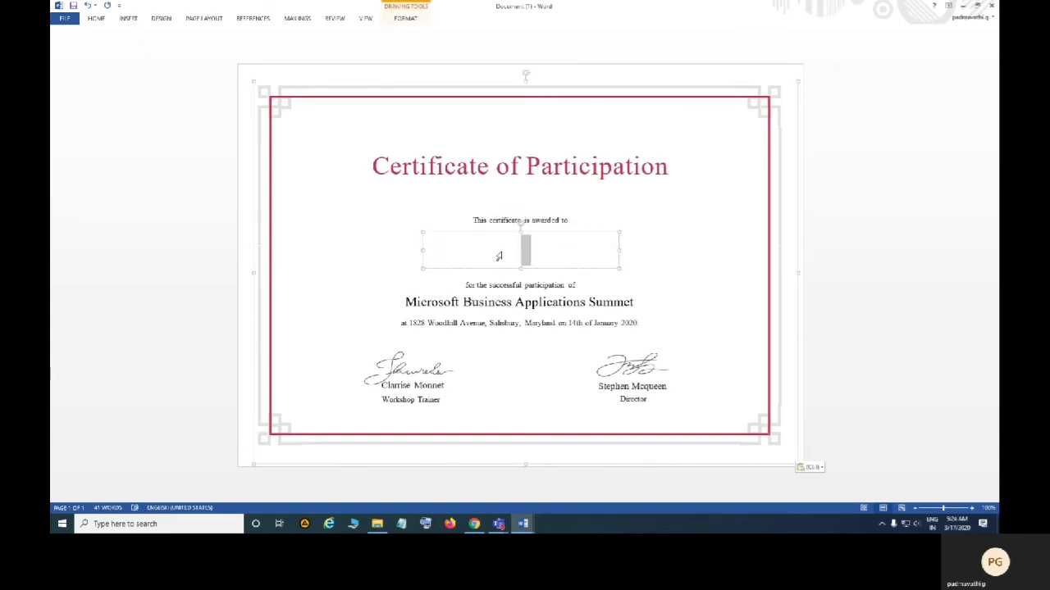
- Insert the ParticipantName document property into the name box below 'This certificate is awarded to'
left_click(128, 20)
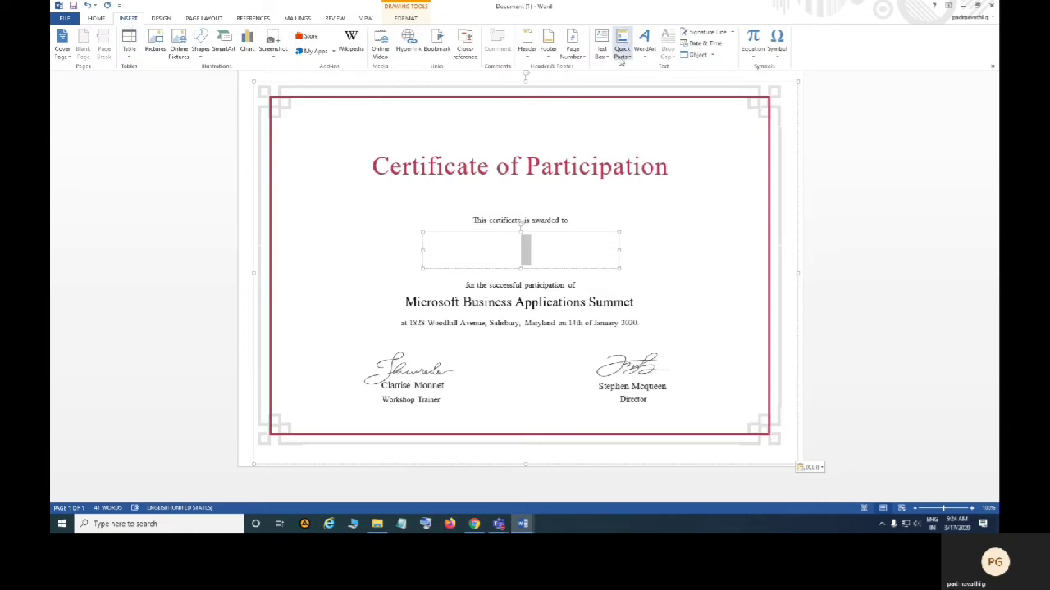
left_click(621, 50)
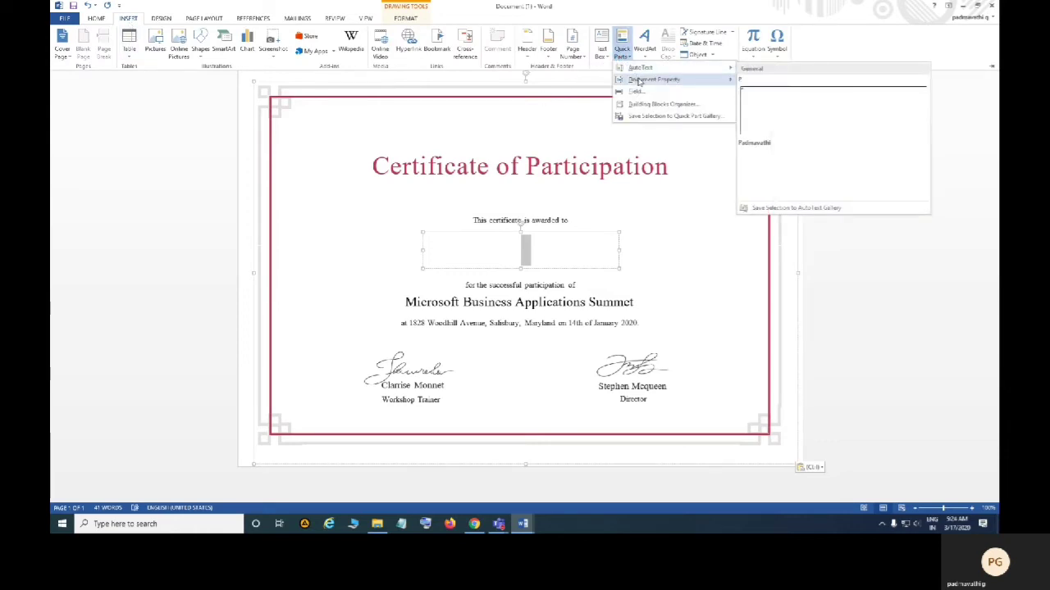
mouse_move(654, 79)
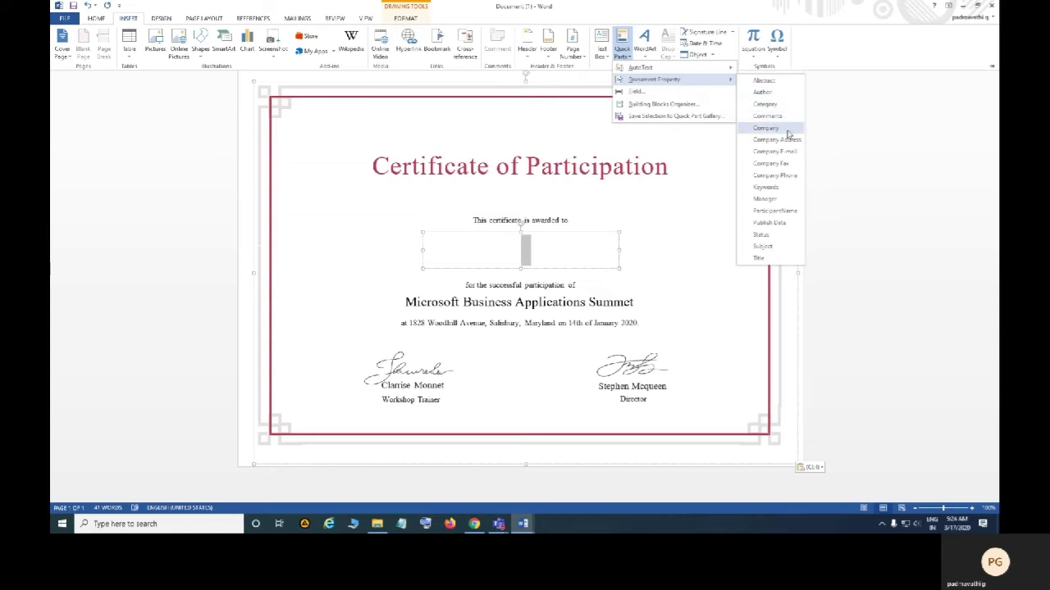
left_click(776, 211)
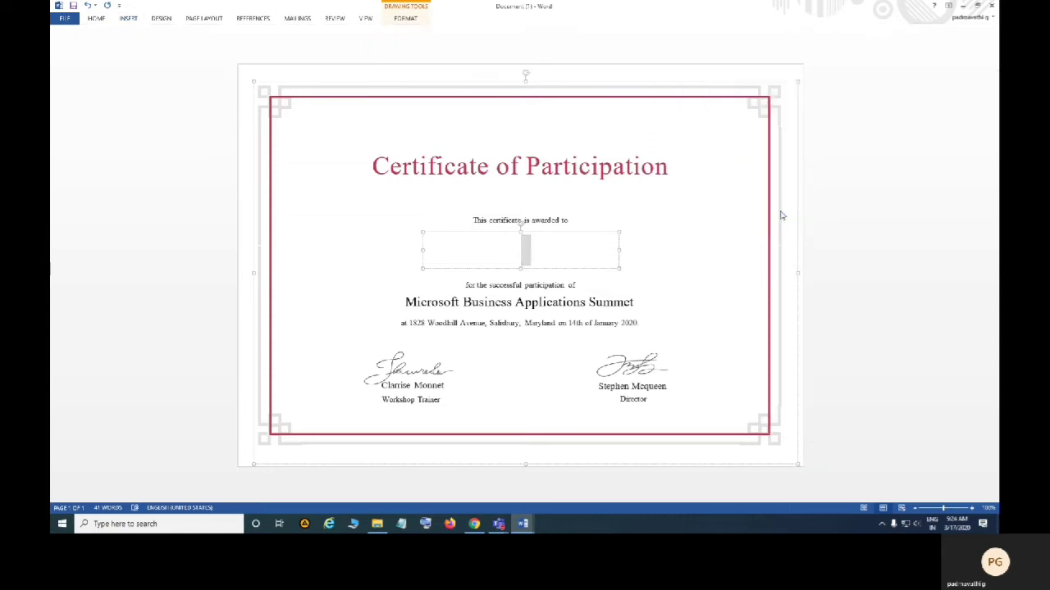
left_click(722, 234)
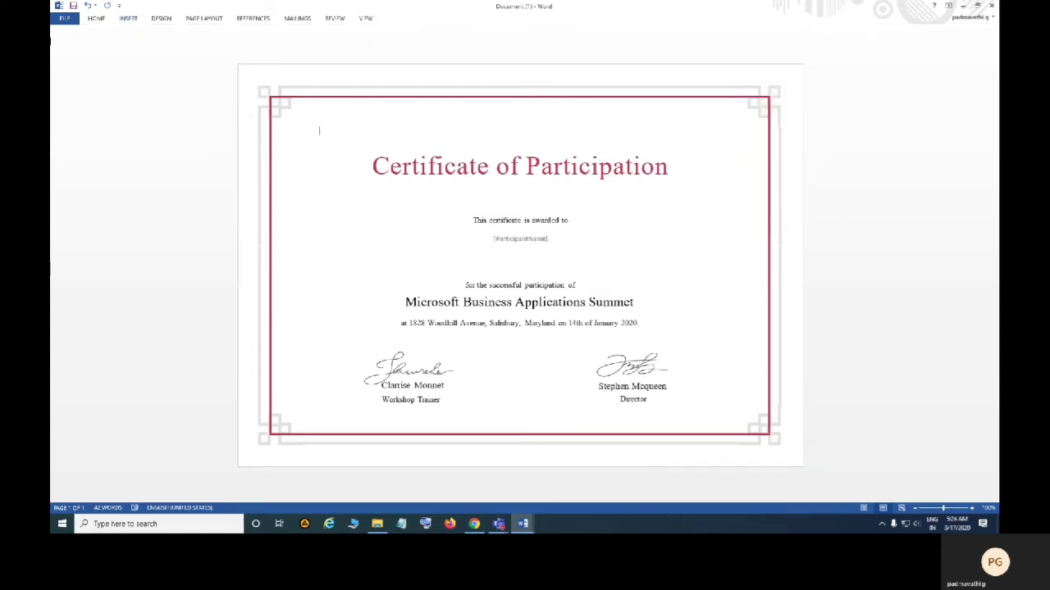
left_click(64, 18)
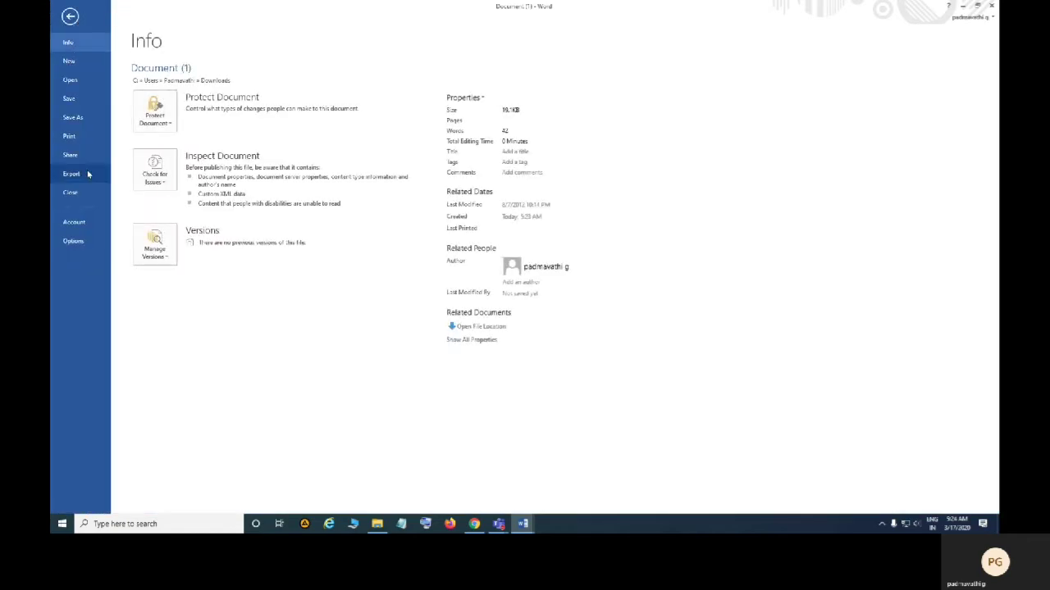
- Save the certificate as a Word Template named Certificate in Custom Office Templates
left_click(72, 117)
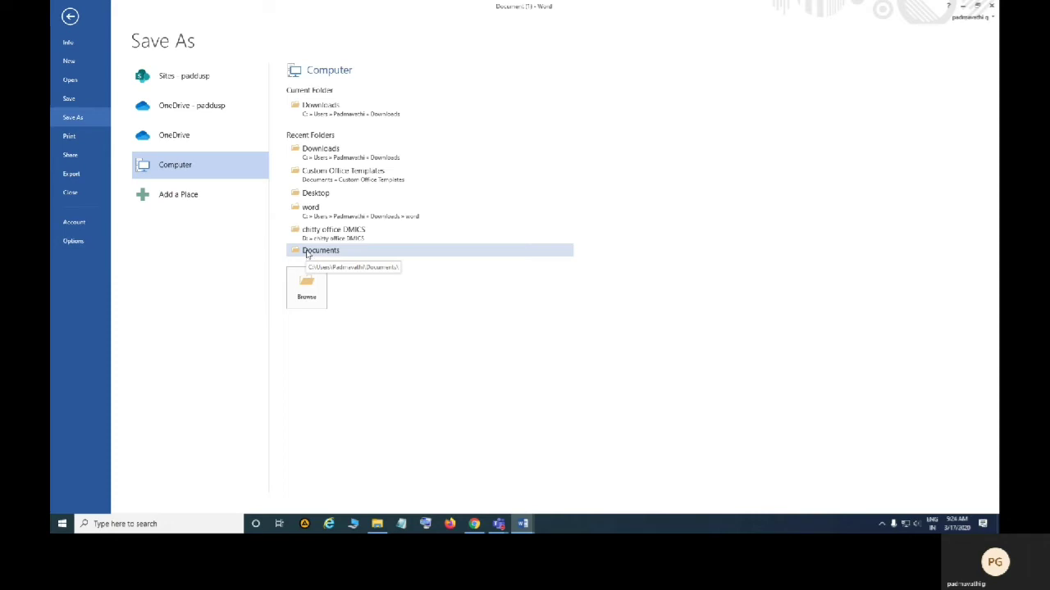
left_click(331, 174)
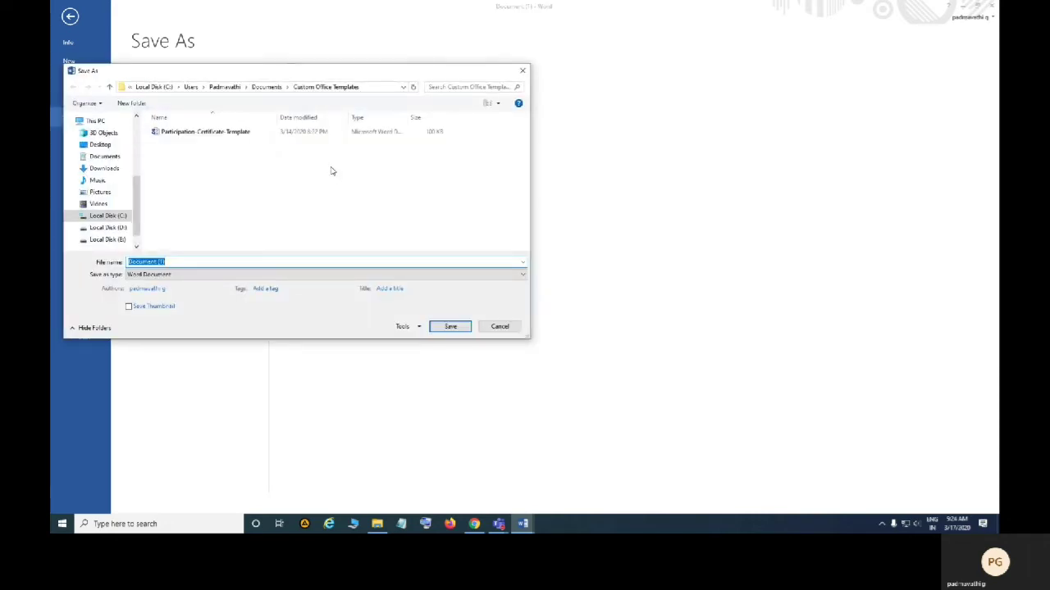
type("Certificate")
left_click(334, 275)
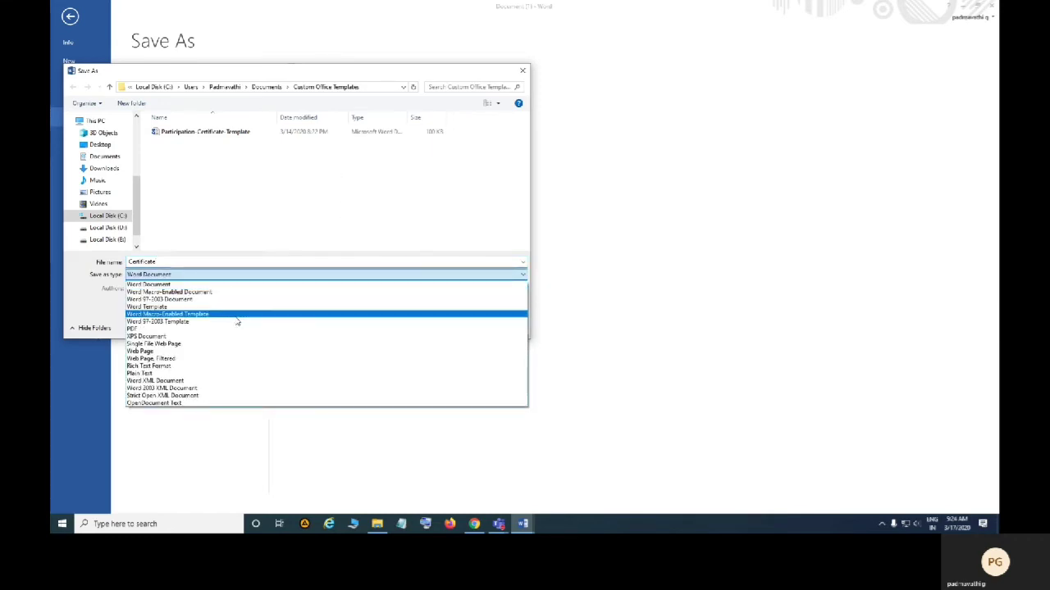
left_click(232, 308)
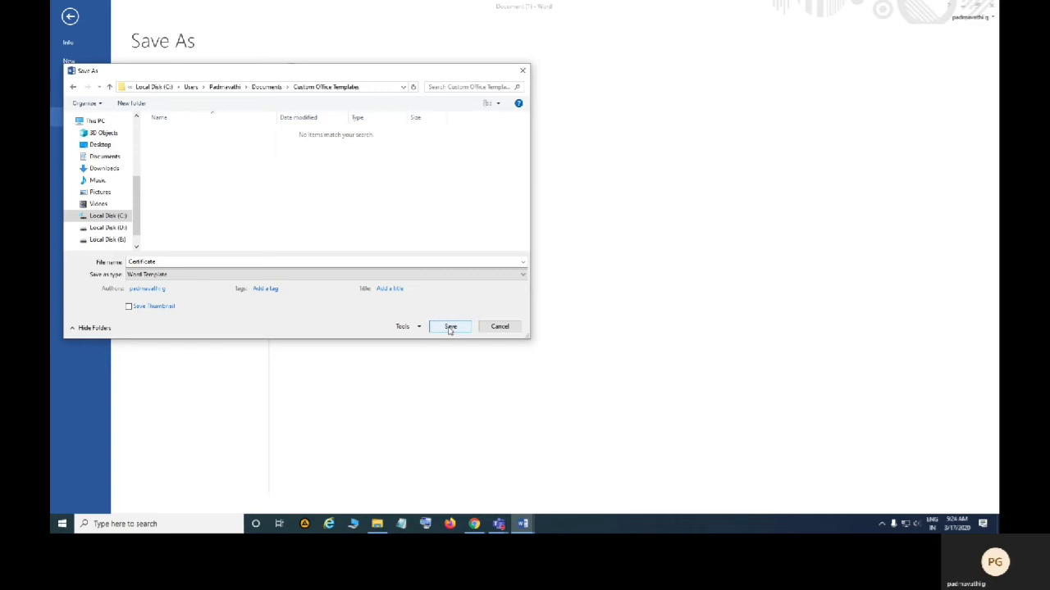
left_click(450, 327)
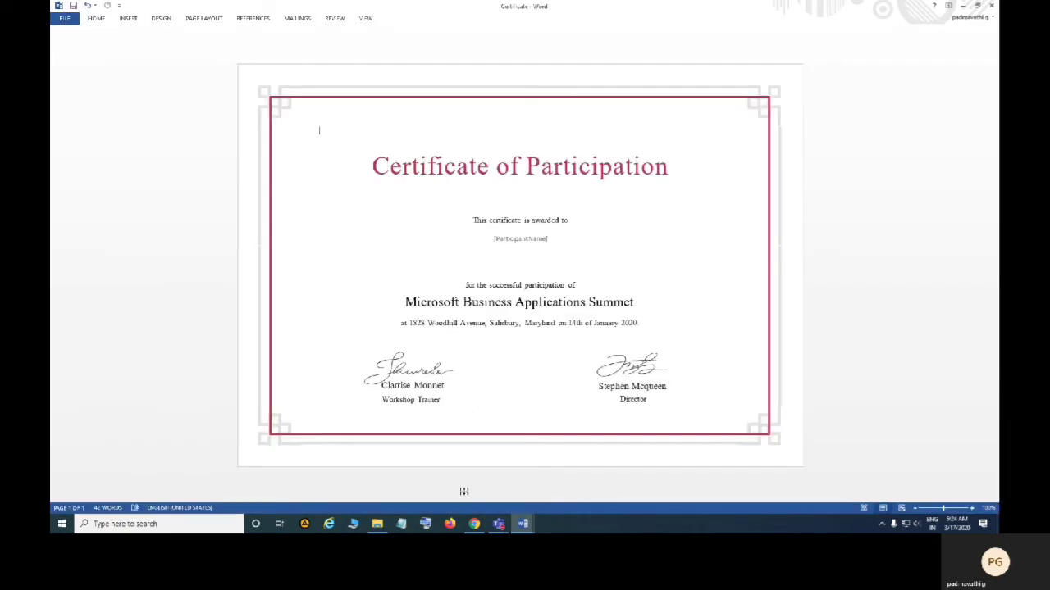
- Drag the Certificate template from Custom Office Templates into the SharePoint Documents library
left_click(473, 529)
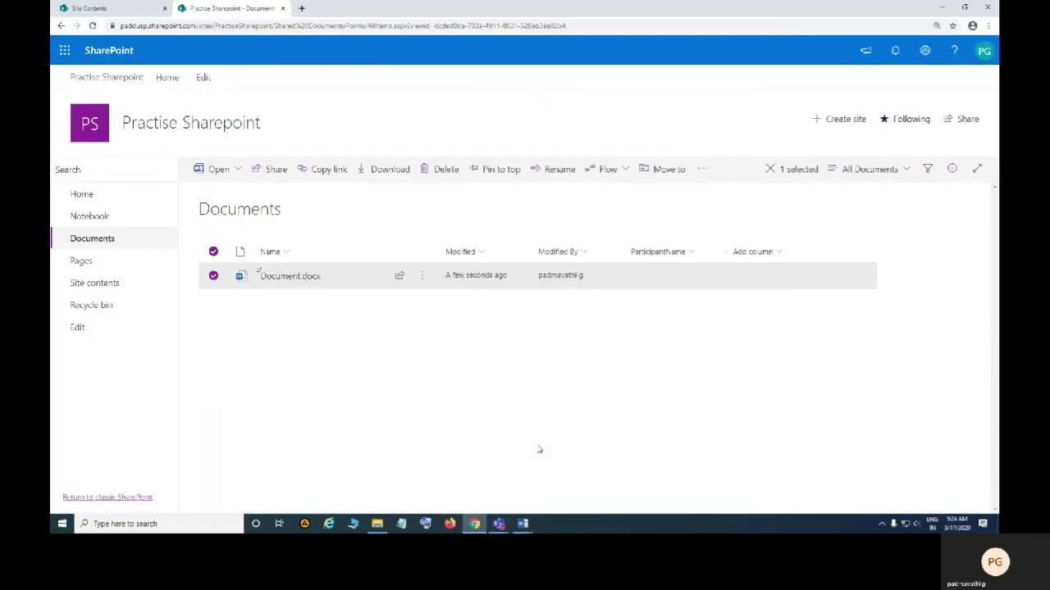
left_click(396, 484)
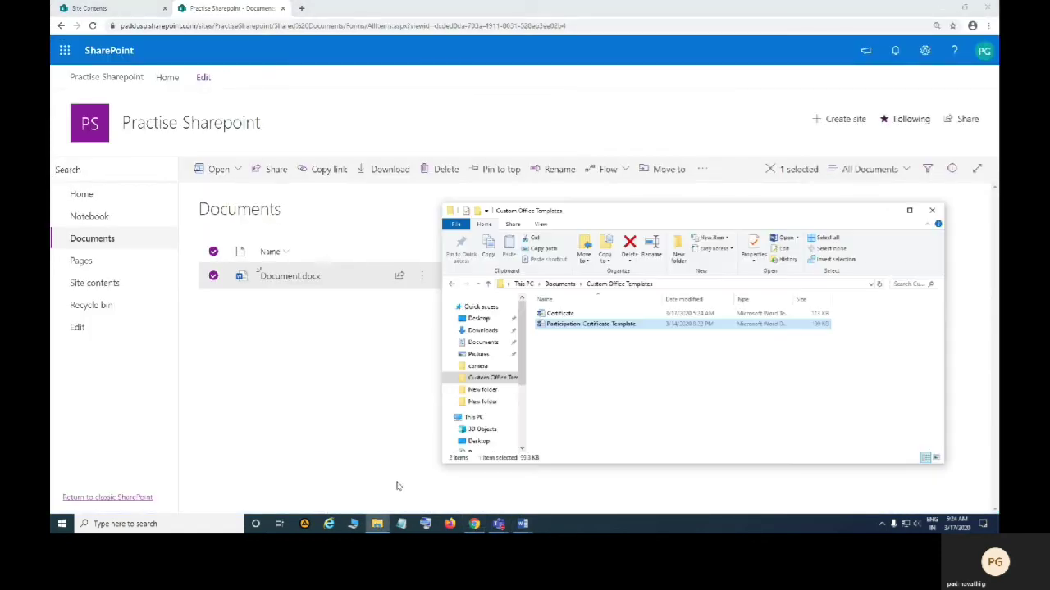
left_click(581, 348)
left_click_drag(583, 318, 389, 351)
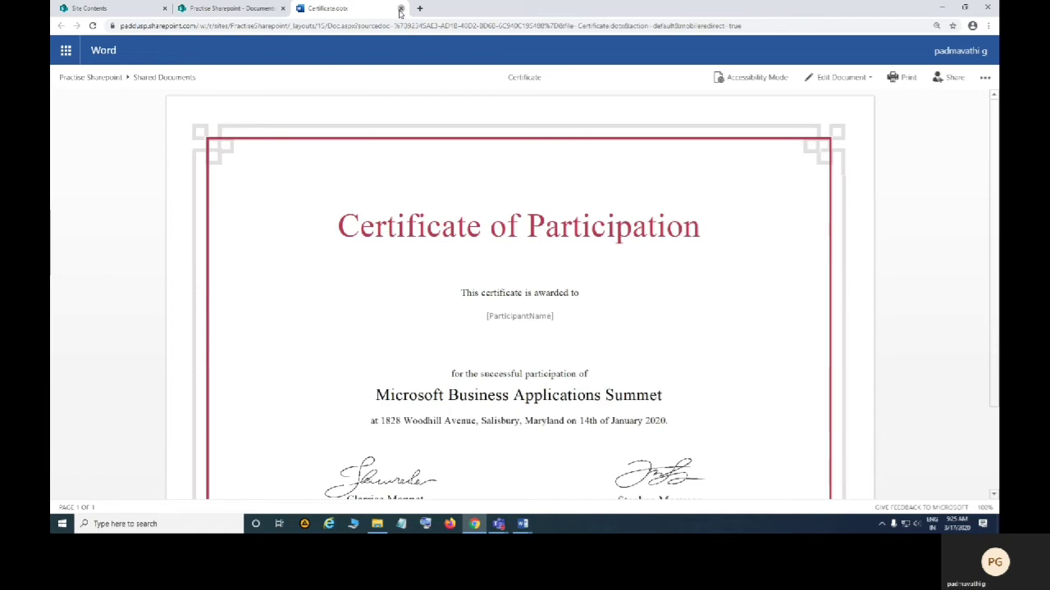
left_click(400, 8)
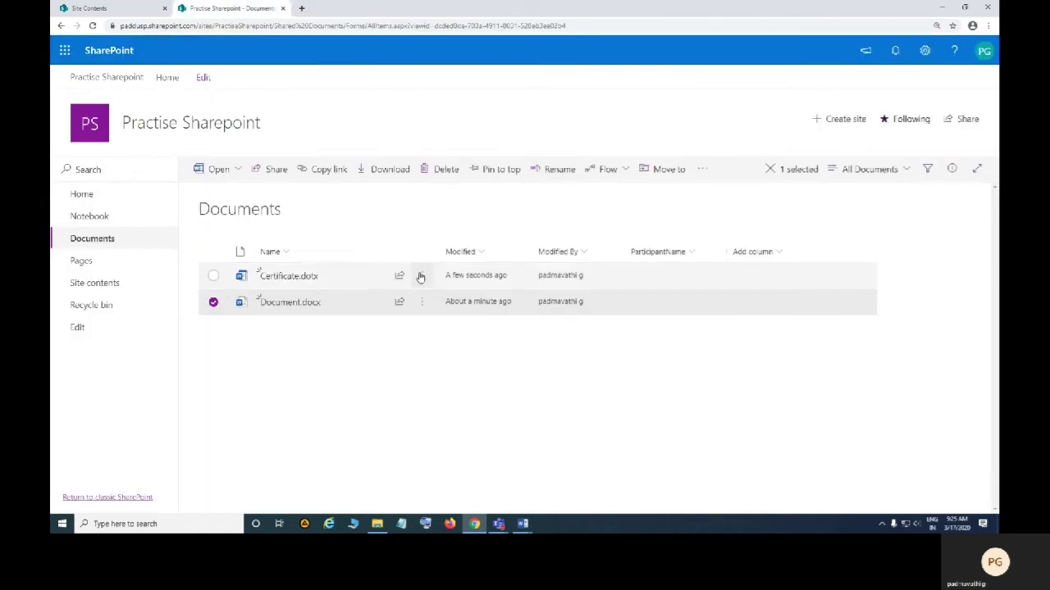
- In Certificate.dotx properties, set Title to 'Mr' and ParticipantName to the participant's name
left_click(423, 277)
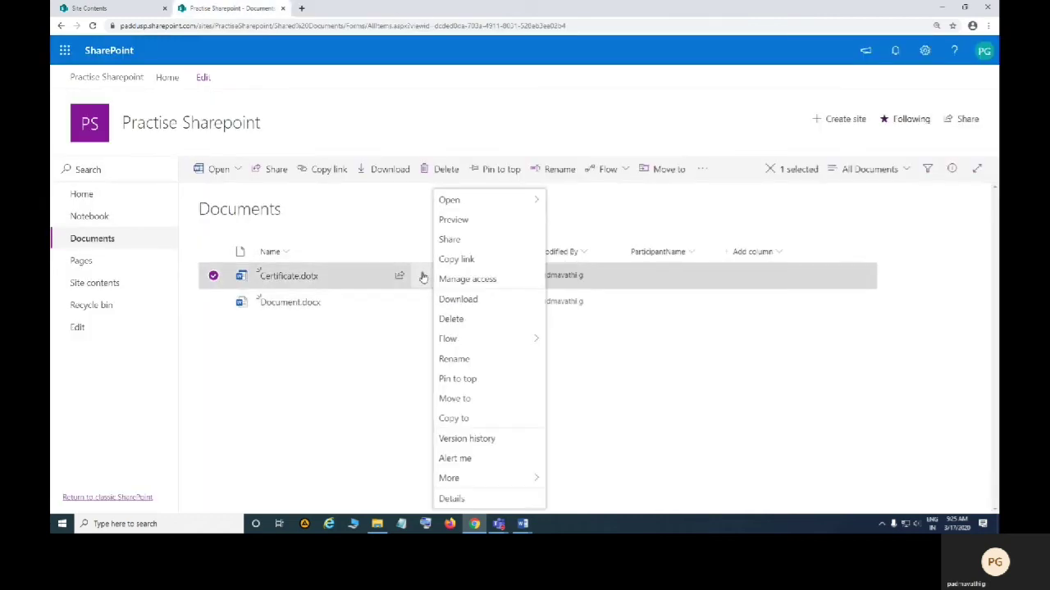
mouse_move(484, 478)
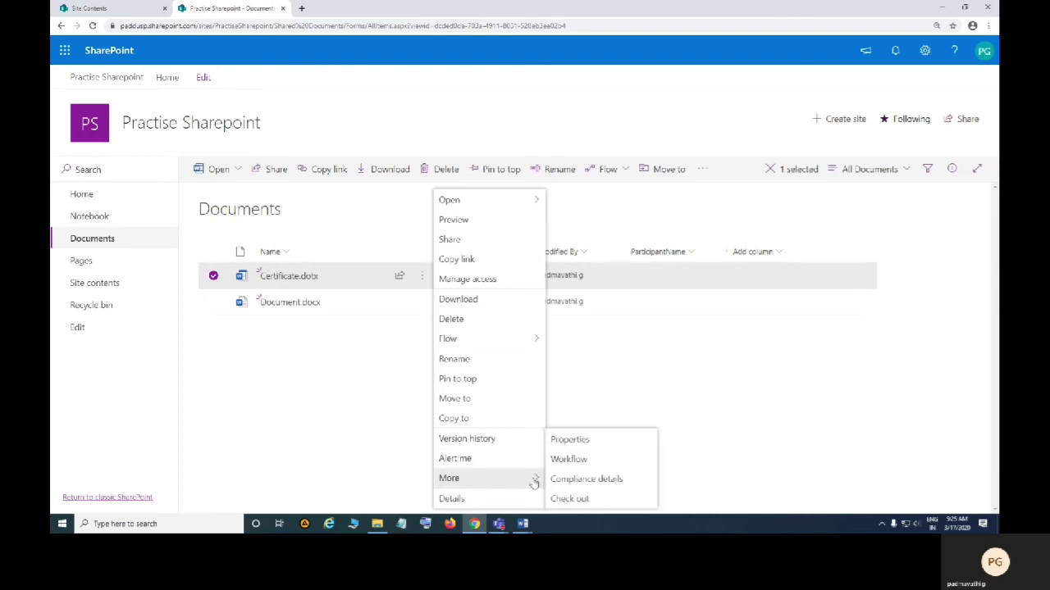
left_click(581, 447)
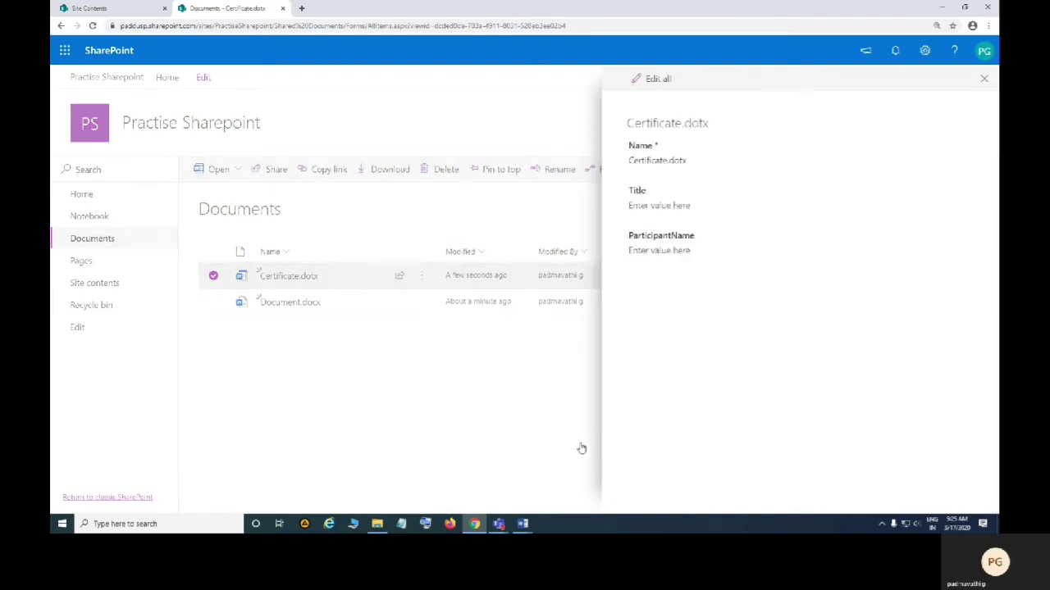
left_click(677, 206)
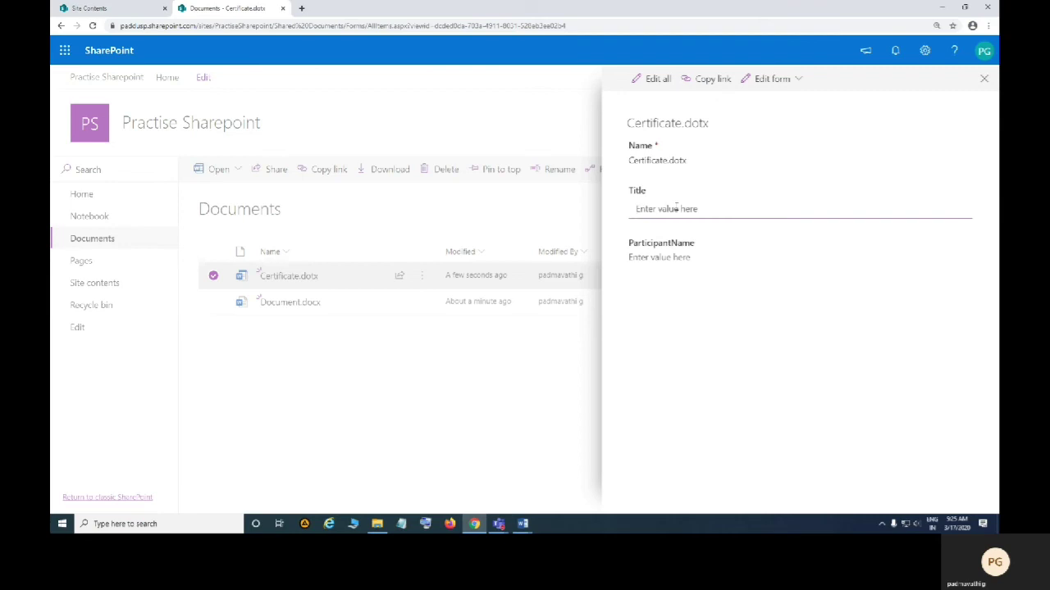
type("Mr")
left_click(675, 261)
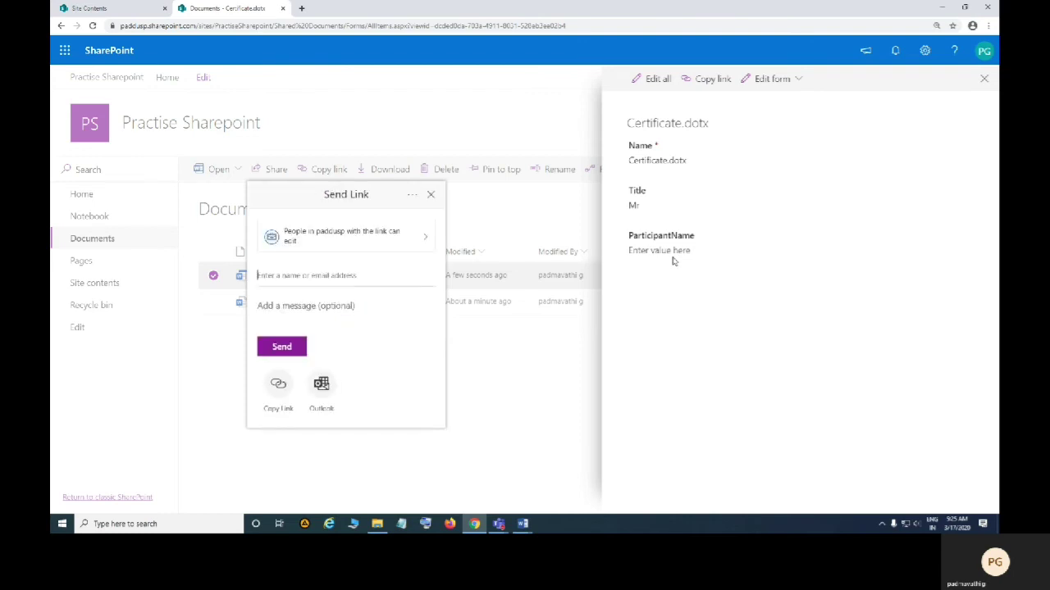
left_click(430, 195)
left_click(658, 256)
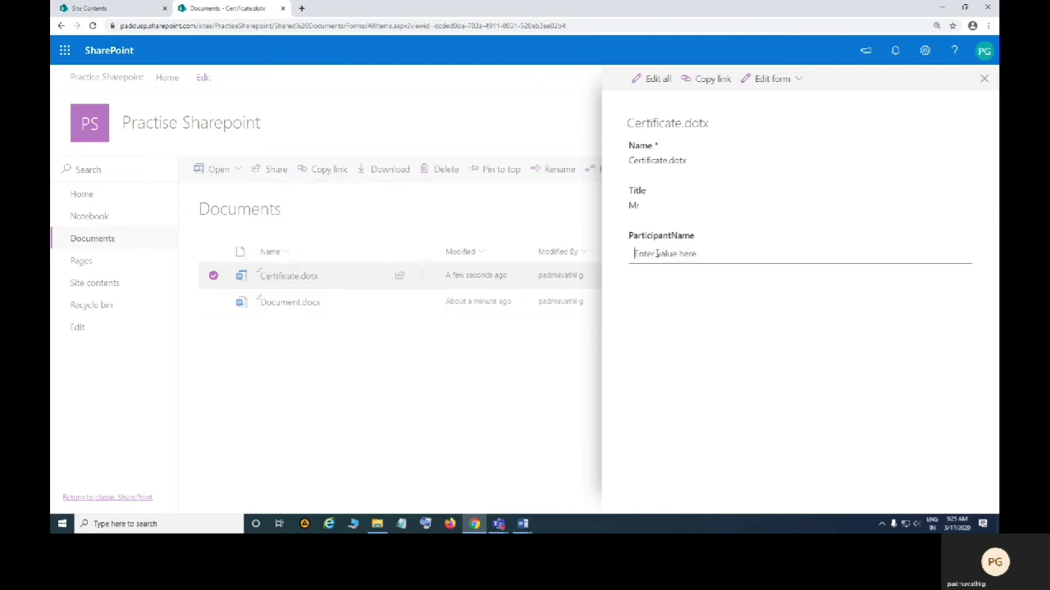
type("Suhansh")
key("Return")
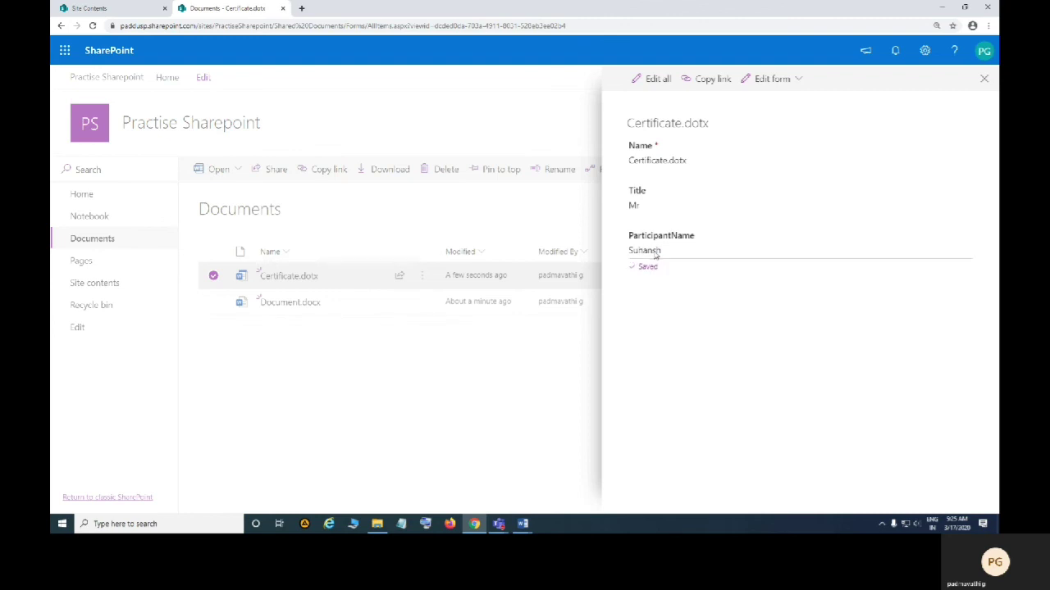
left_click(538, 375)
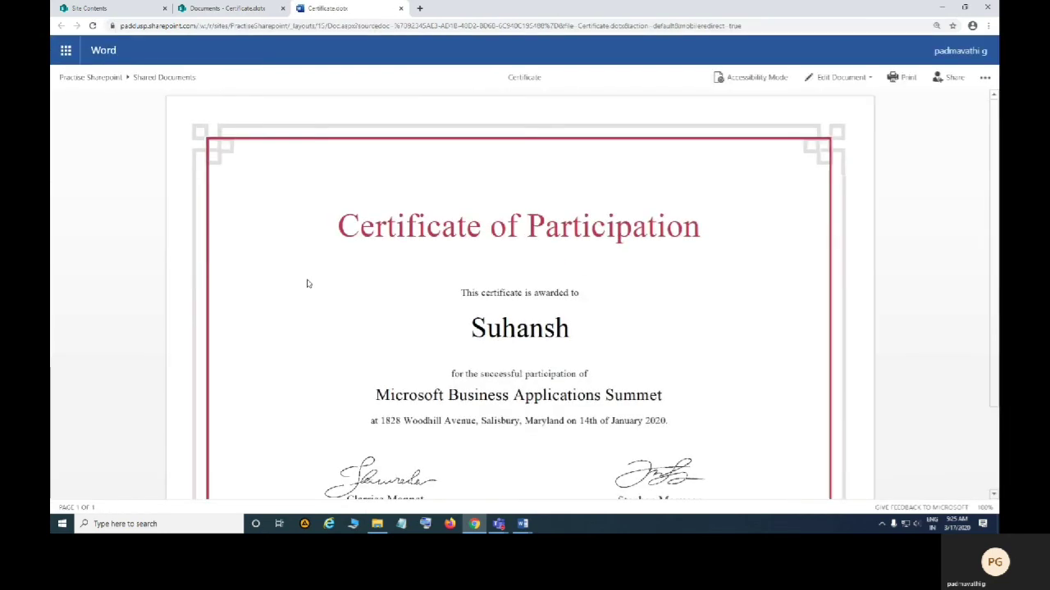
- Check the certificate in Word for the web shows the participant's name, then close it
scroll(722, 359, "down", 1)
scroll(727, 361, "down", 1)
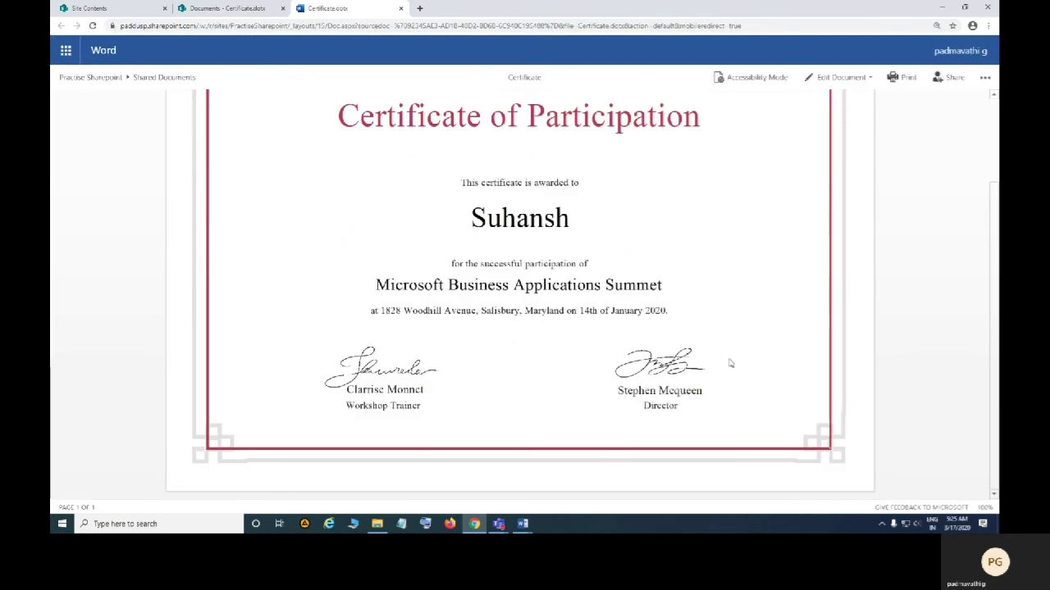
scroll(729, 363, "up", 2)
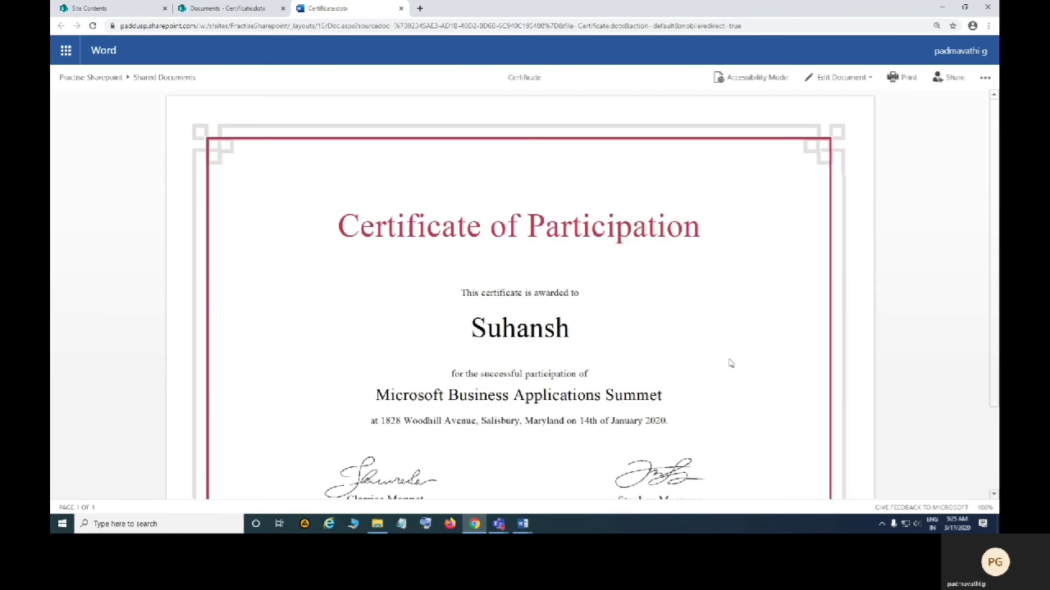
left_click(401, 8)
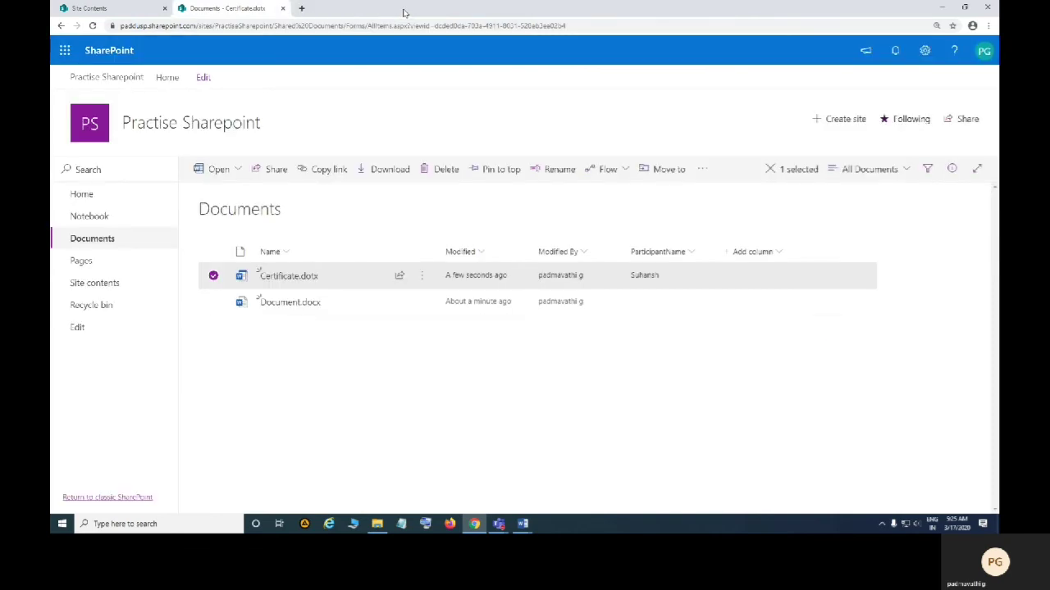
- Download Certificate.dotx and open it in desktop Word with the participant's name filled in
left_click(423, 279)
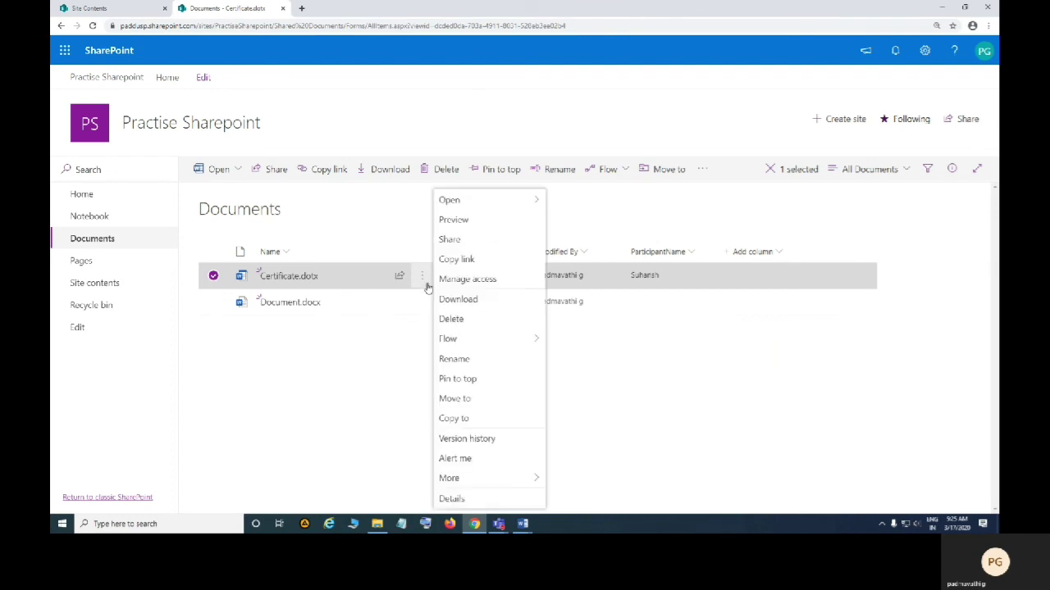
left_click(439, 298)
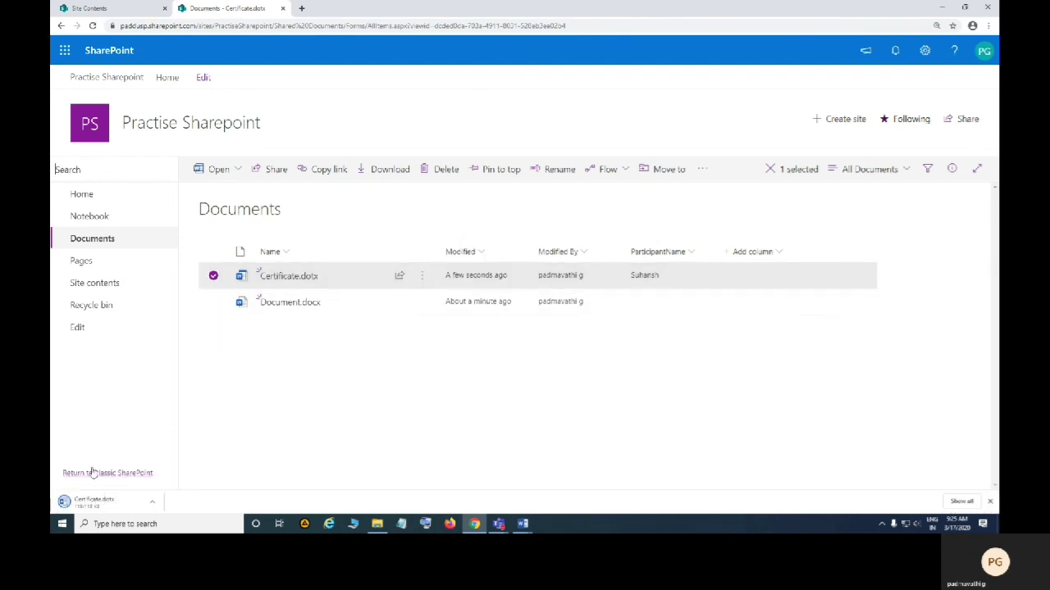
left_click(91, 501)
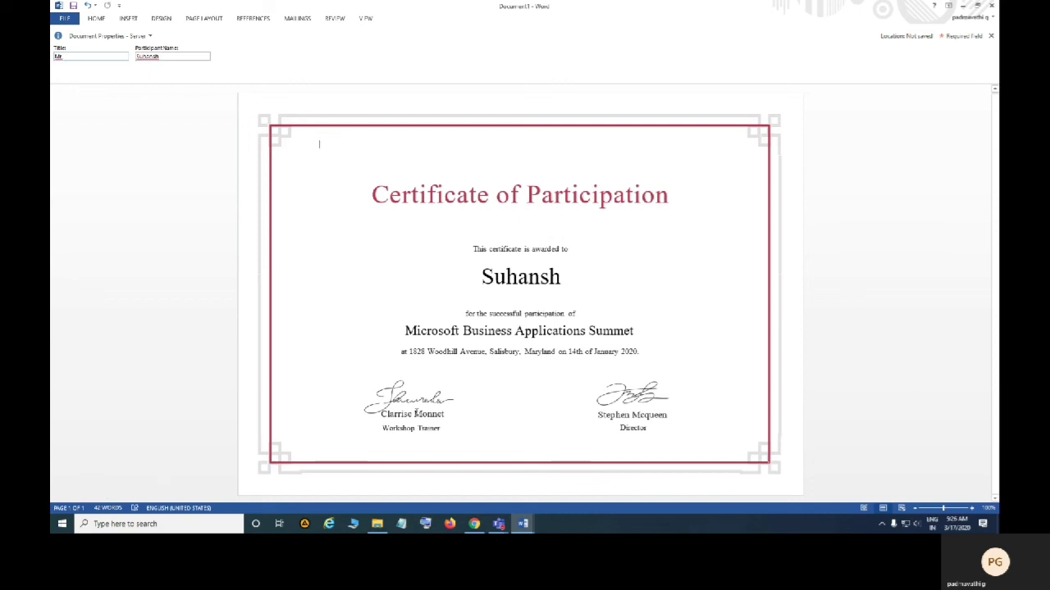
left_click(499, 524)
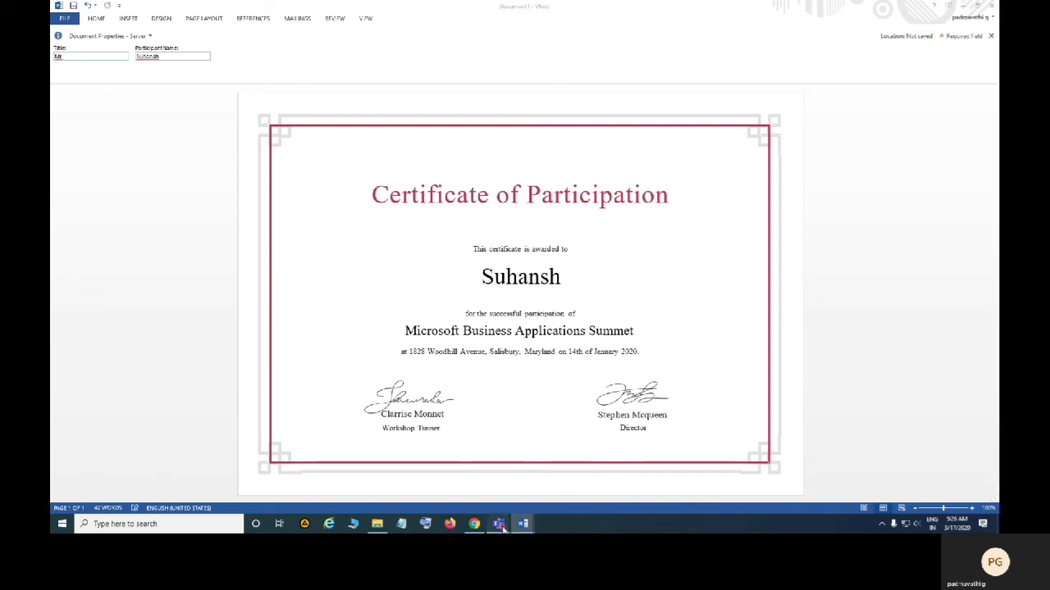